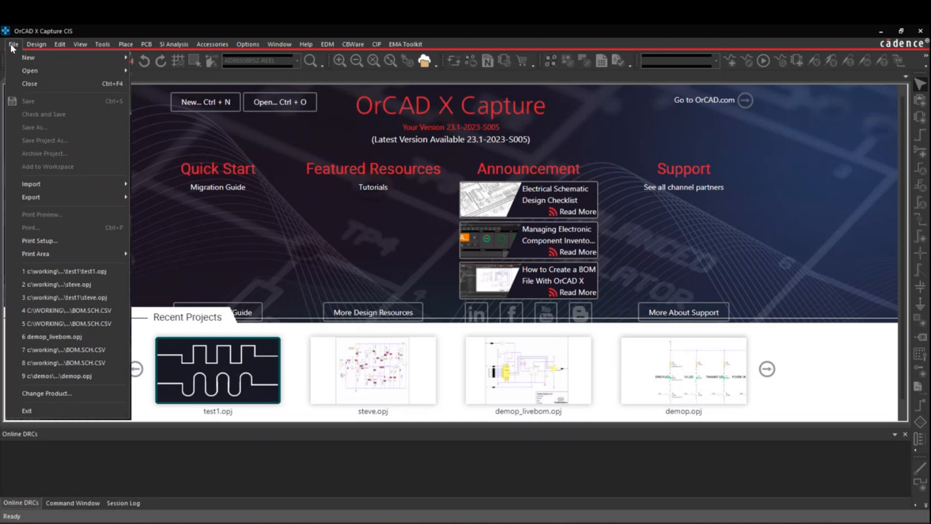
# Create a new project named test1 in the default workspace location
pyautogui.moveTo(36, 58)
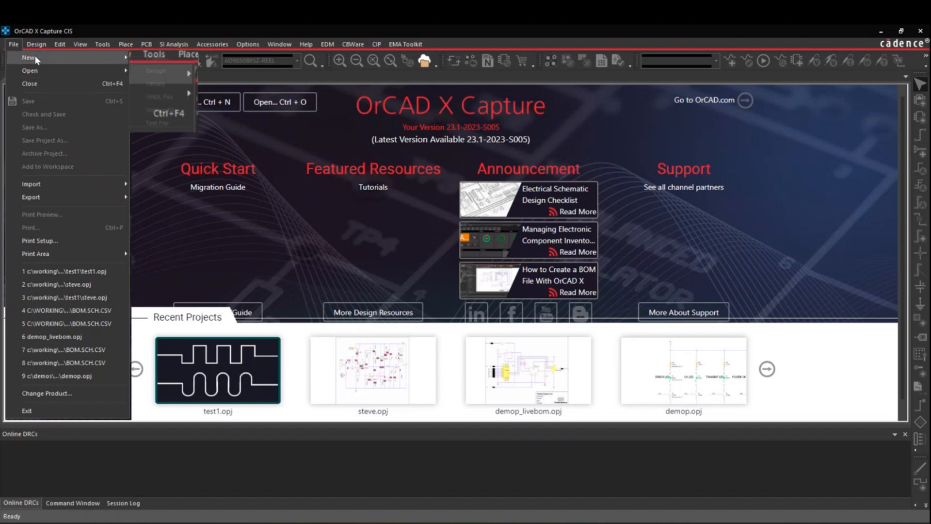
pyautogui.click(168, 60)
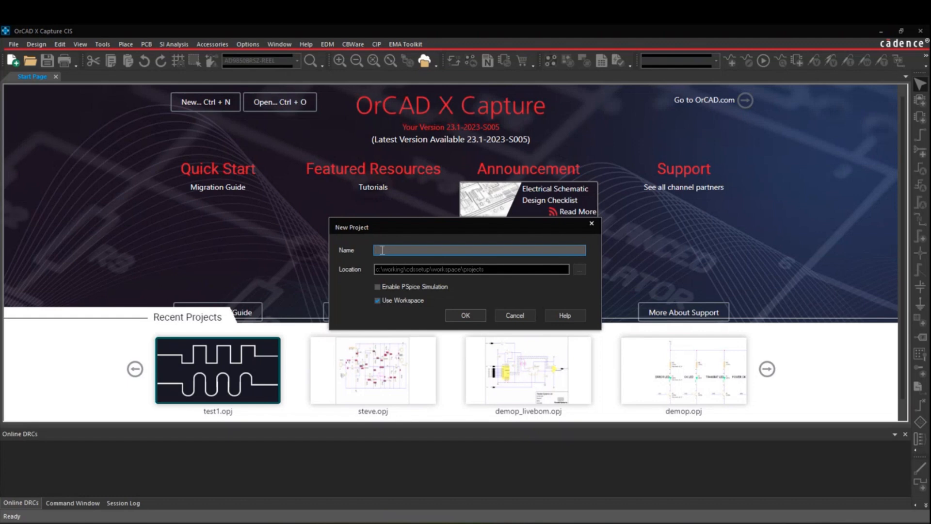
pyautogui.write('TEST')
pyautogui.press('BackSpace')
pyautogui.press('BackSpace')
pyautogui.press('BackSpace')
pyautogui.press('BackSpace')
pyautogui.write('test1')
pyautogui.click(463, 315)
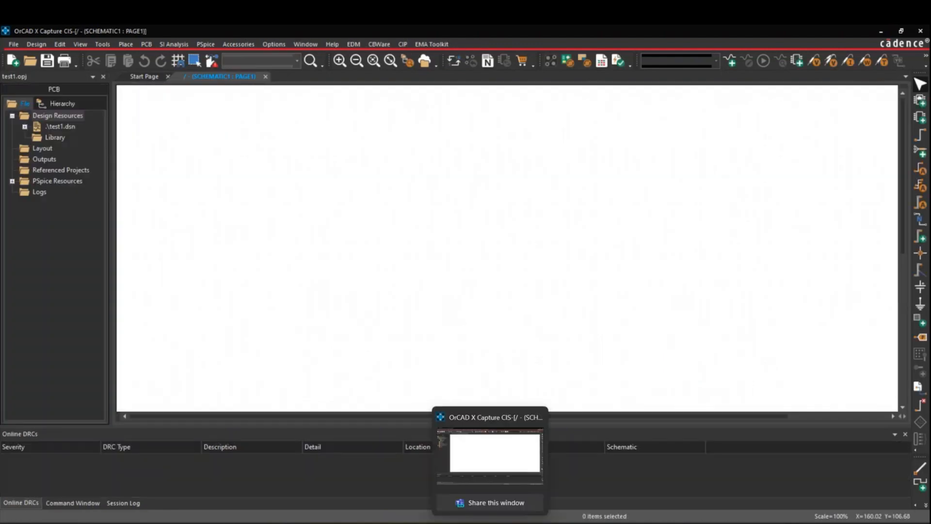
# Open File Explorer and browse to the test1 project folder under C:\Working\cdssetup\workspace\projects
pyautogui.press('super+e')
pyautogui.click(46, 390)
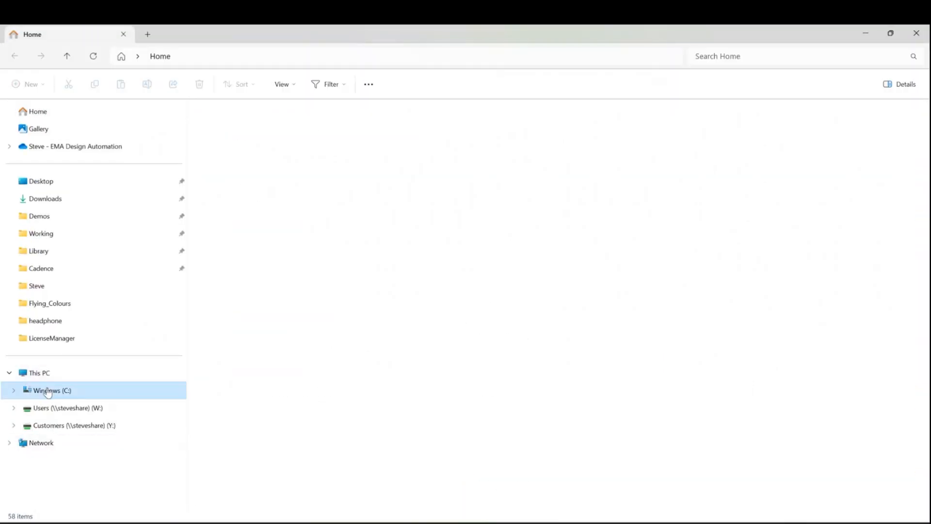
pyautogui.scroll(-3, 243, 246)
pyautogui.doubleClick(231, 504)
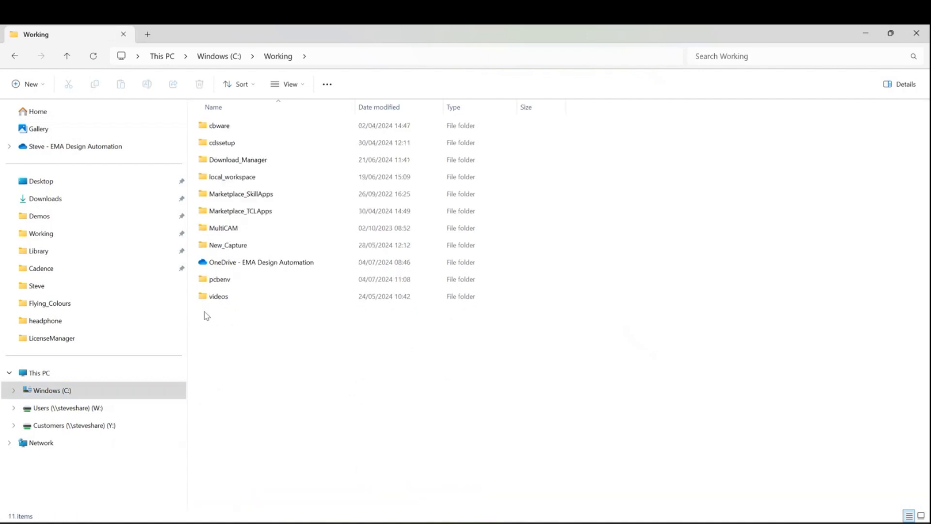
pyautogui.doubleClick(231, 145)
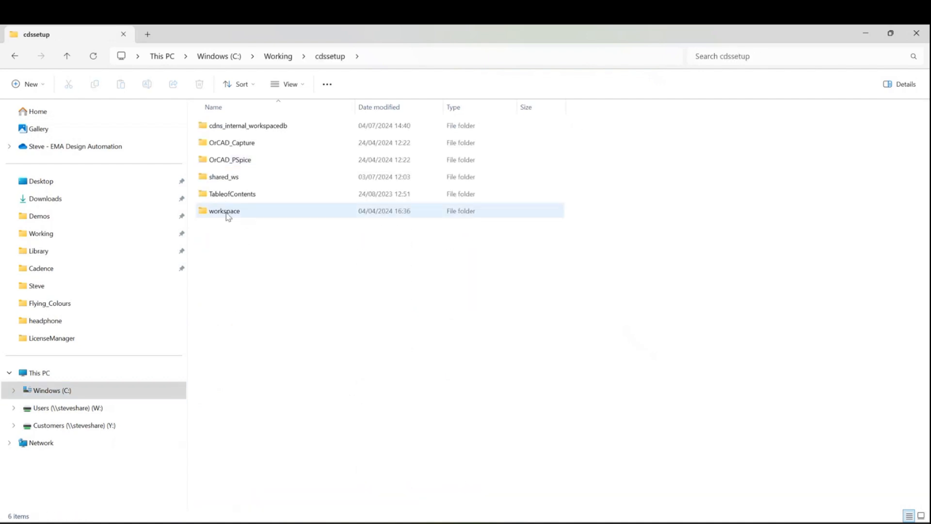
pyautogui.doubleClick(227, 211)
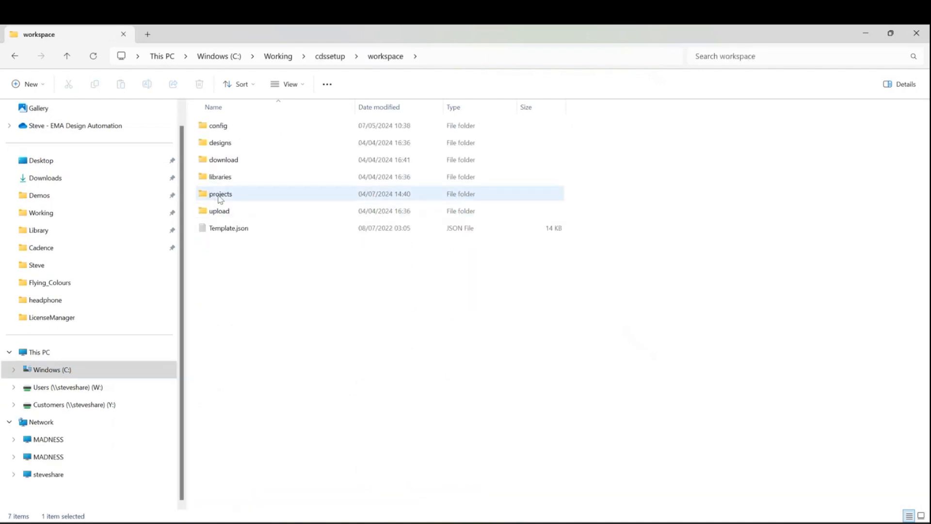
pyautogui.doubleClick(220, 193)
pyautogui.doubleClick(216, 296)
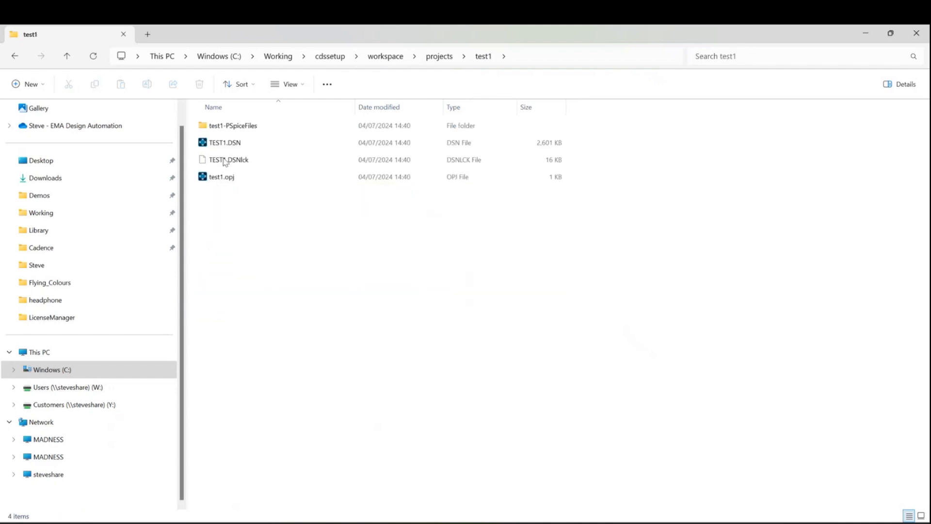
pyautogui.click(868, 36)
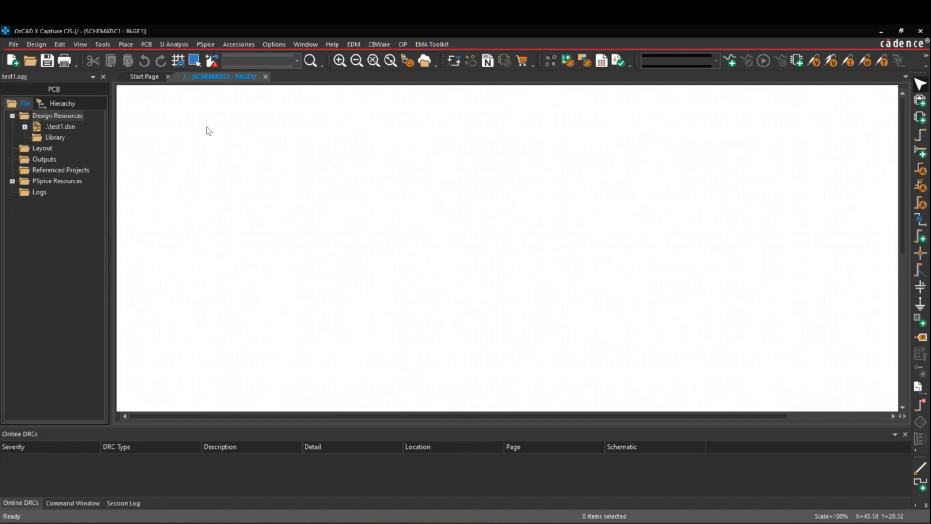
# Open the Component Explorer, search the Ultra Librarian category for ad9850, and inspect the first result's footprints and pricing
pyautogui.click(130, 43)
pyautogui.click(143, 72)
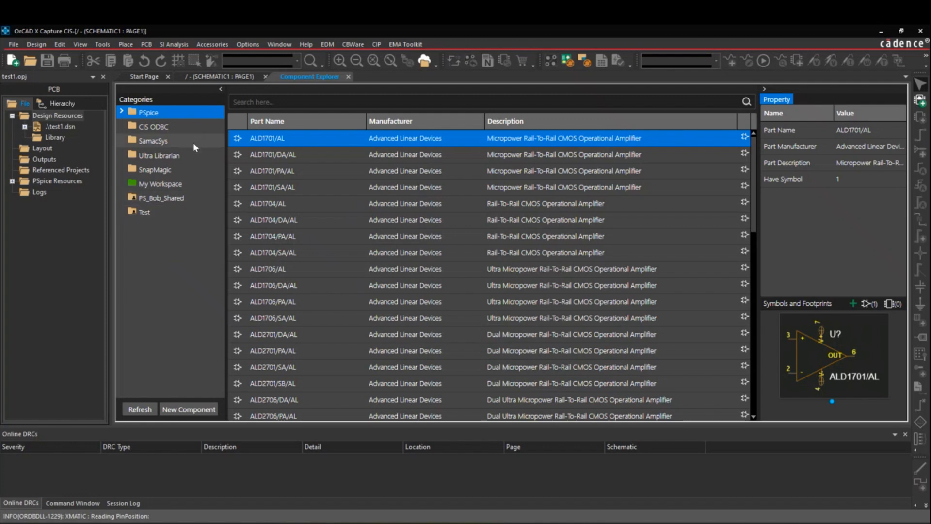
pyautogui.click(160, 155)
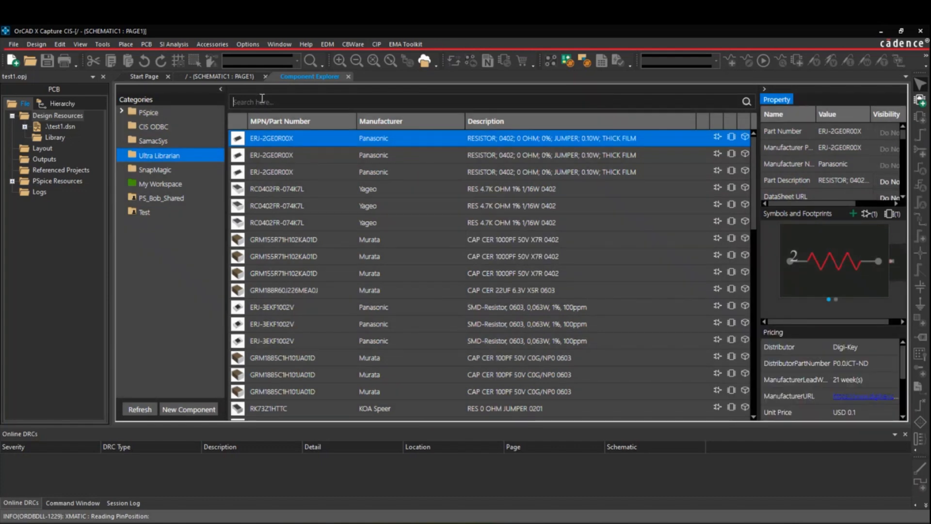
pyautogui.write('ad9850')
pyautogui.press('Return')
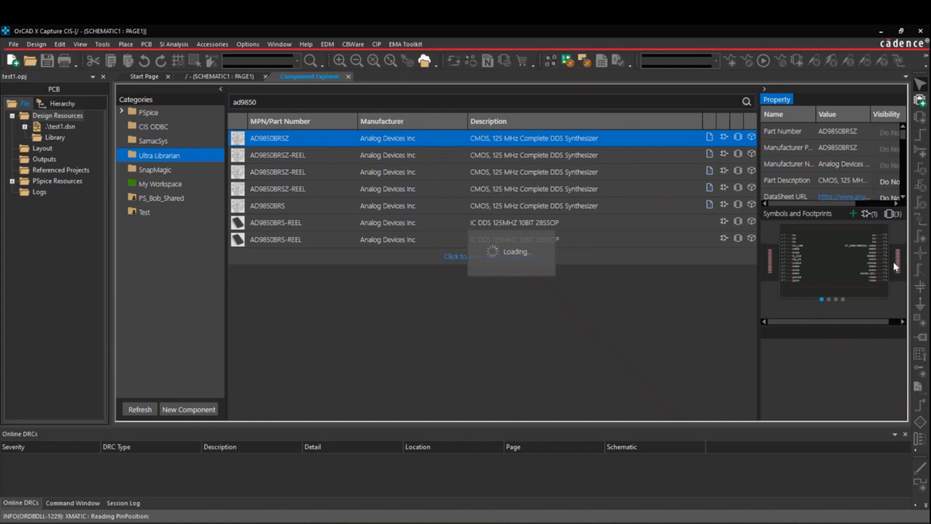
pyautogui.click(770, 258)
pyautogui.scroll(-3, 825, 377)
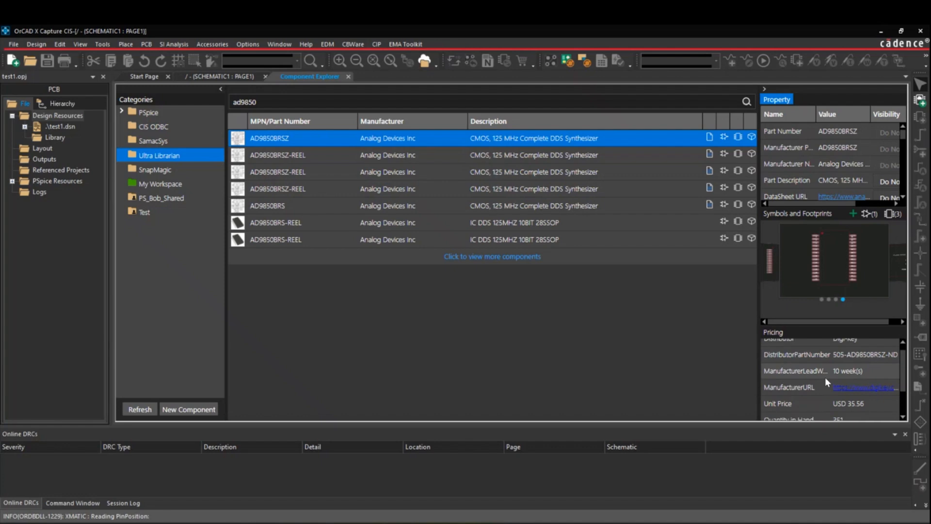
pyautogui.scroll(2, 822, 384)
pyautogui.scroll(1, 822, 377)
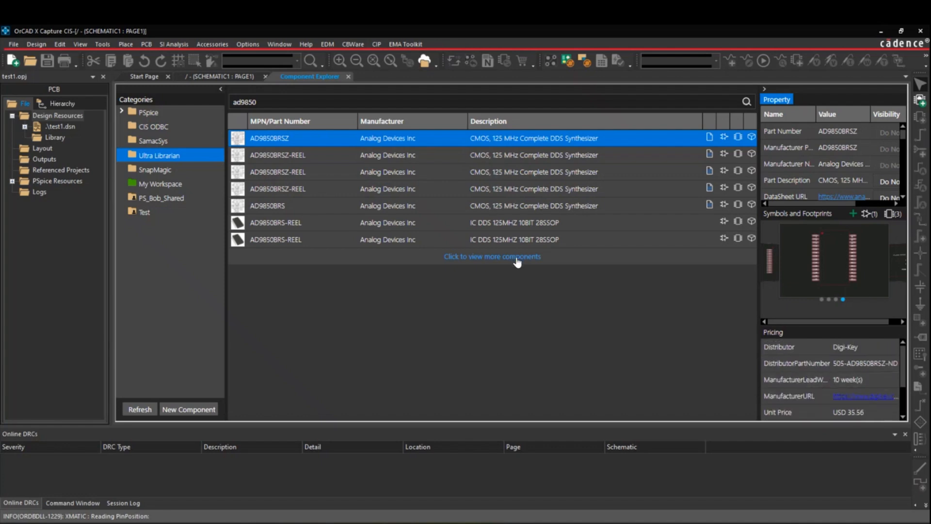
# Add the AD9850BRSZ part to the library, prefixing its part number with the user's name and setting lifecycle to Pre-Release
pyautogui.rightClick(398, 139)
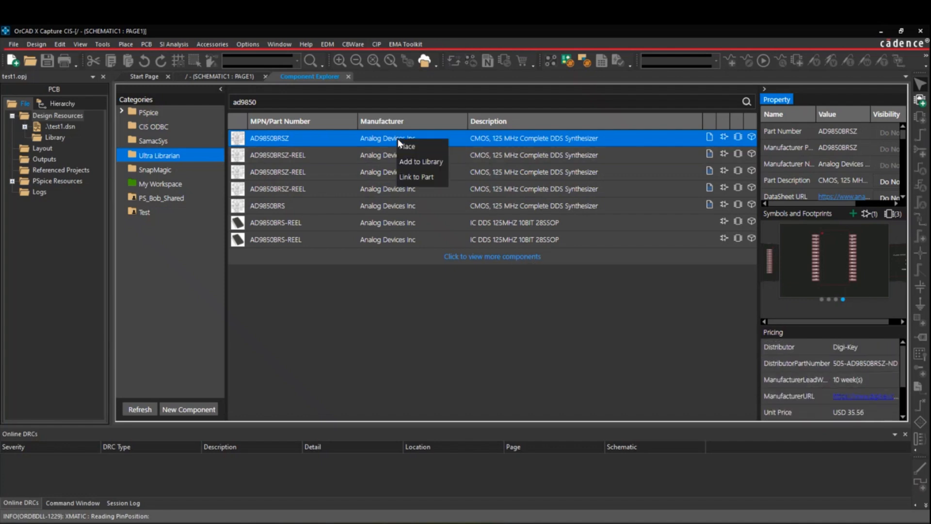
pyautogui.click(423, 163)
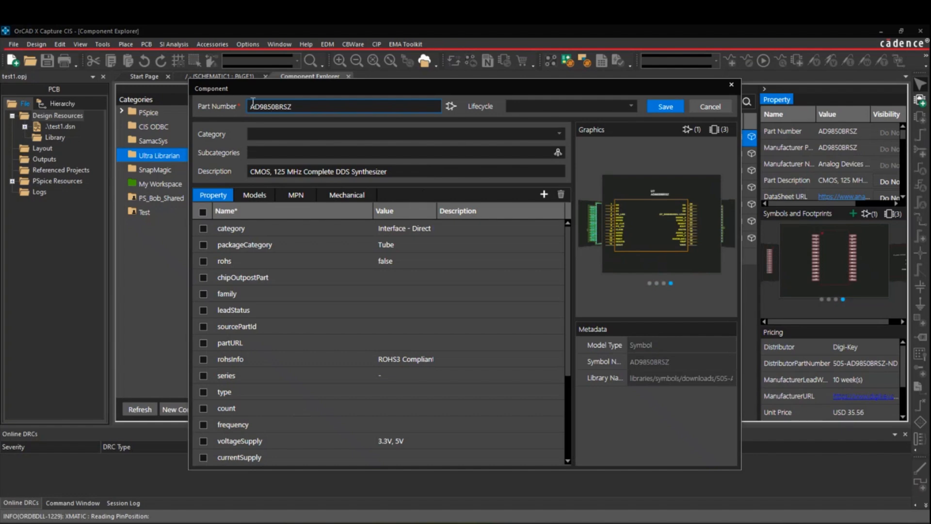
pyautogui.write('STEVE-')
pyautogui.click(557, 108)
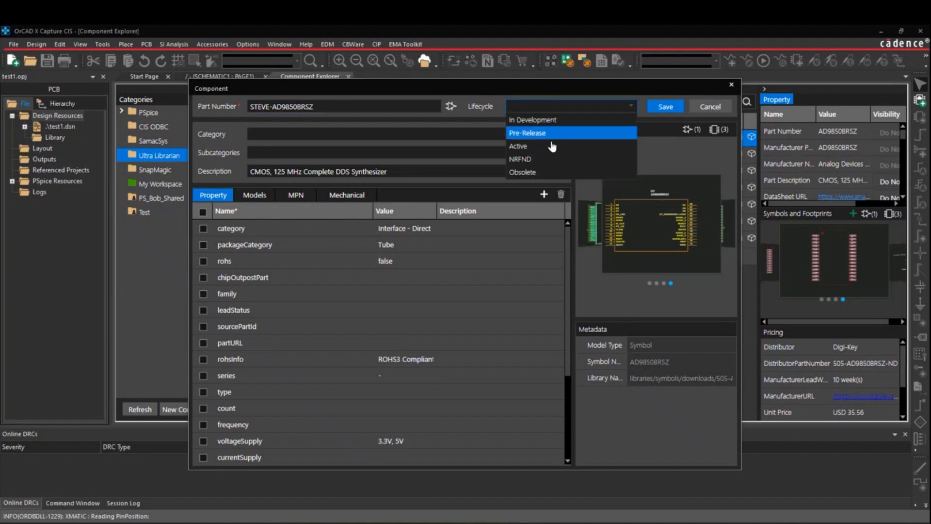
pyautogui.click(551, 136)
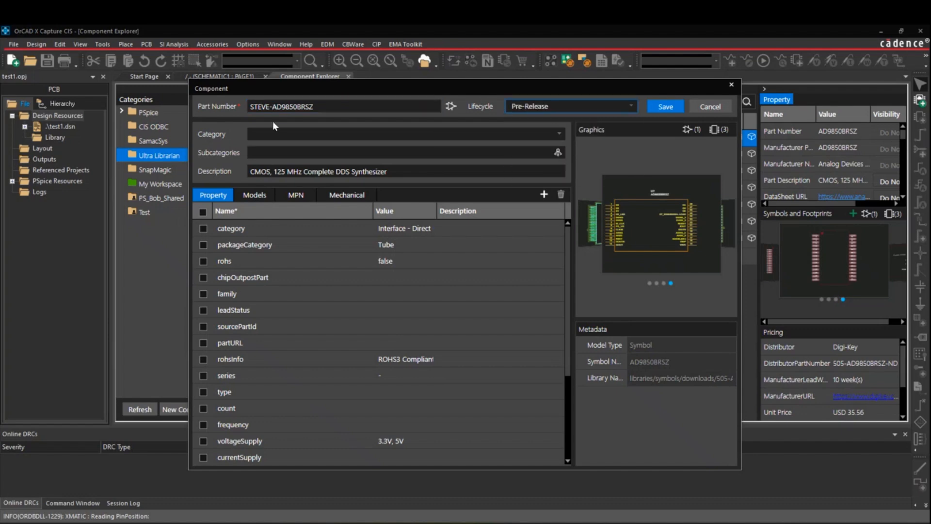
# Select all the component's properties, review its models, and save it to the workspace
pyautogui.click(561, 137)
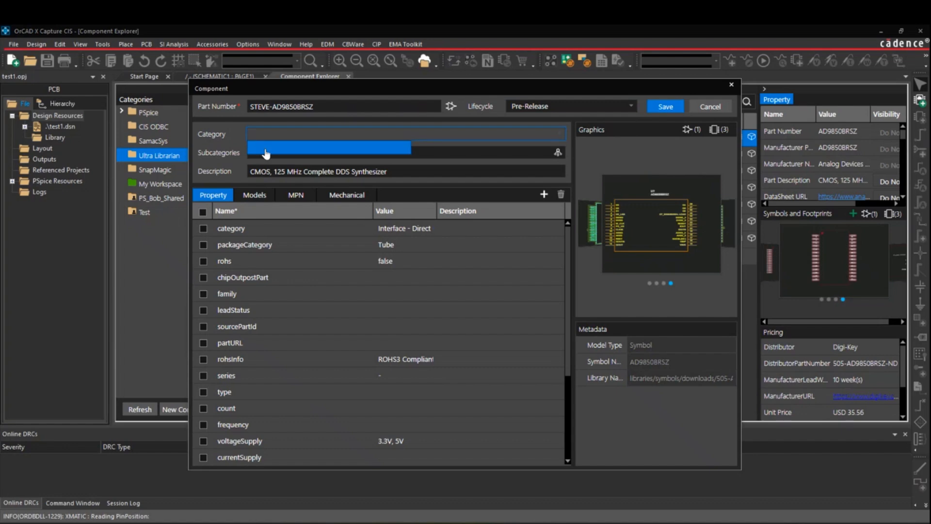
pyautogui.click(287, 149)
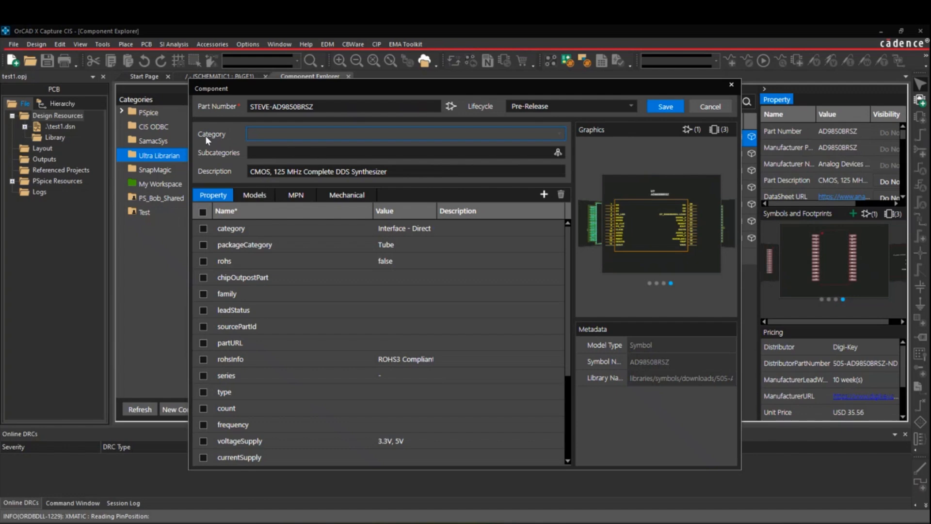
pyautogui.click(203, 212)
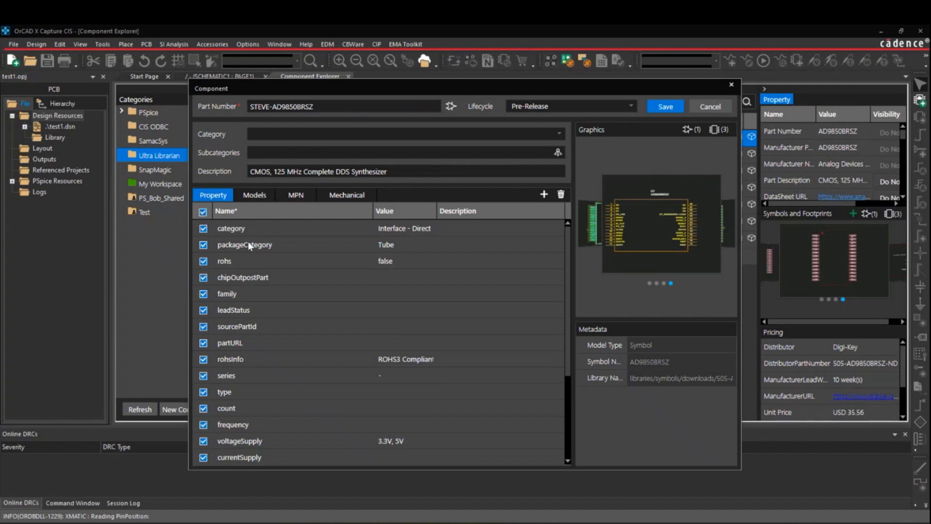
pyautogui.click(258, 195)
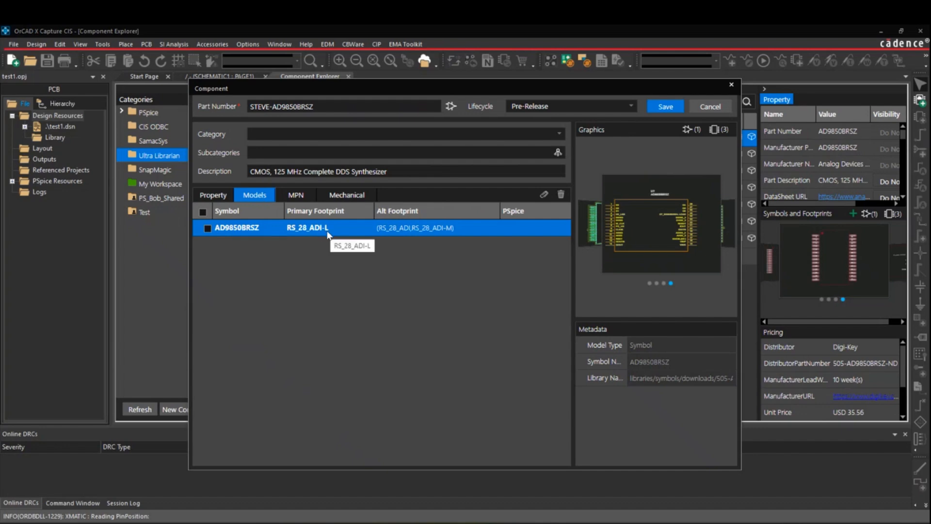
pyautogui.click(667, 107)
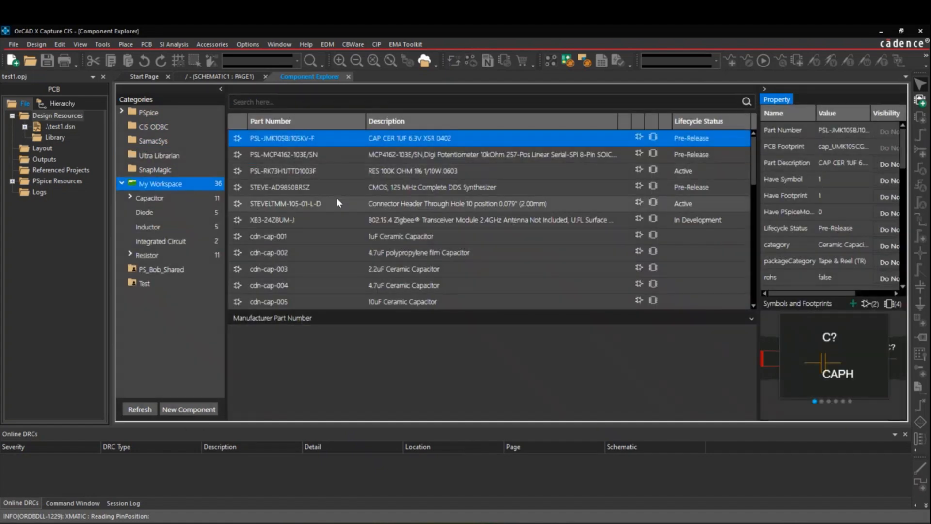
# Edit the AD9850BRSZ workspace part, set its category to Integrated Circuit, save, and view the Integrated Circuit category
pyautogui.click(405, 189)
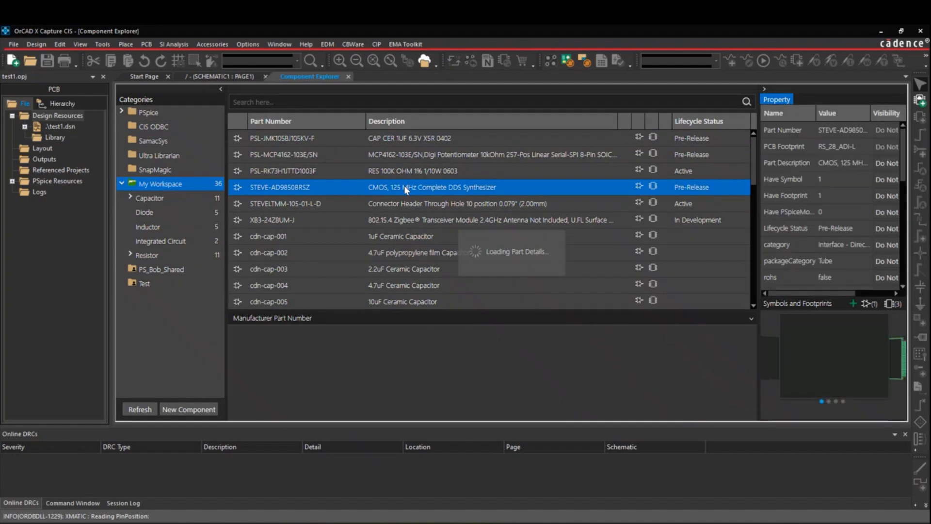
pyautogui.rightClick(405, 189)
pyautogui.click(418, 212)
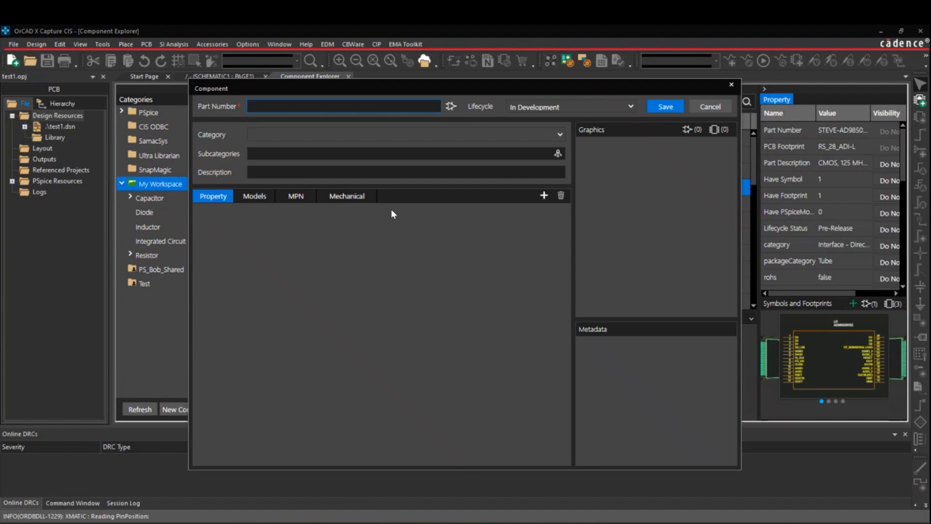
pyautogui.click(561, 135)
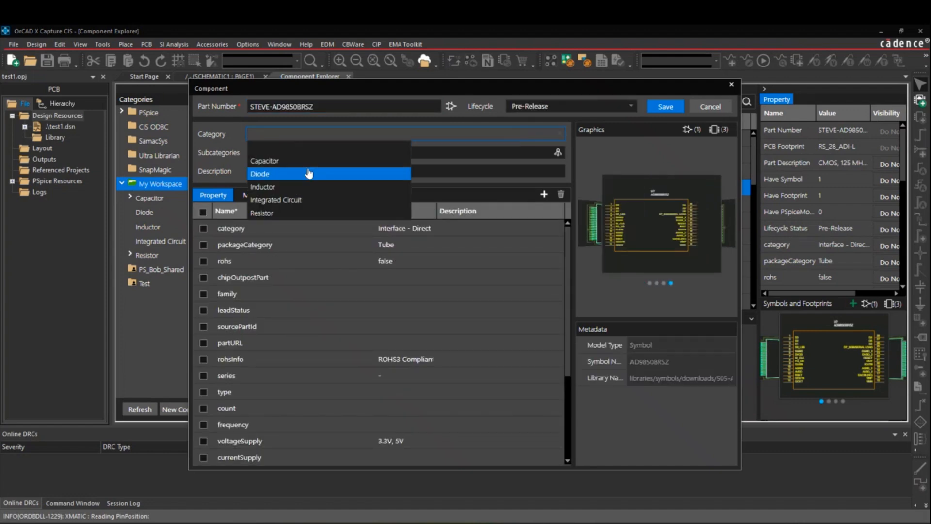
pyautogui.click(293, 200)
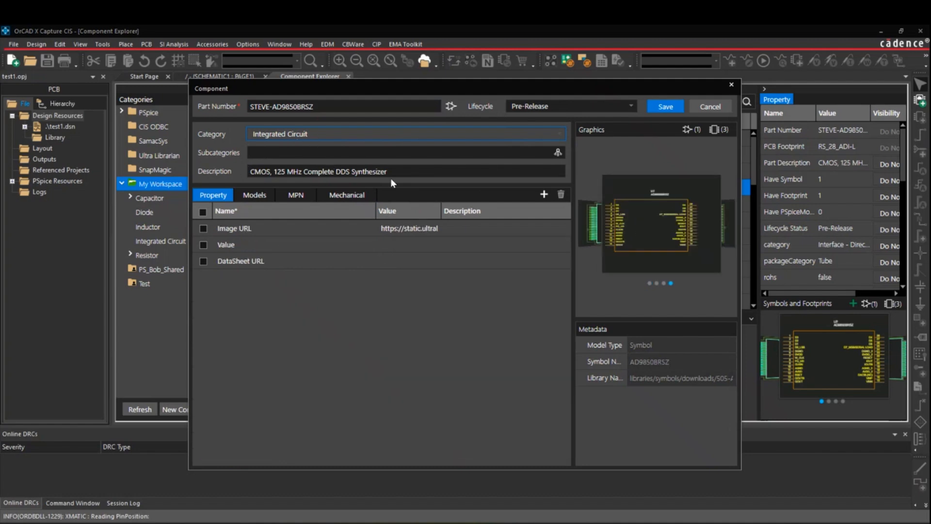
pyautogui.click(254, 195)
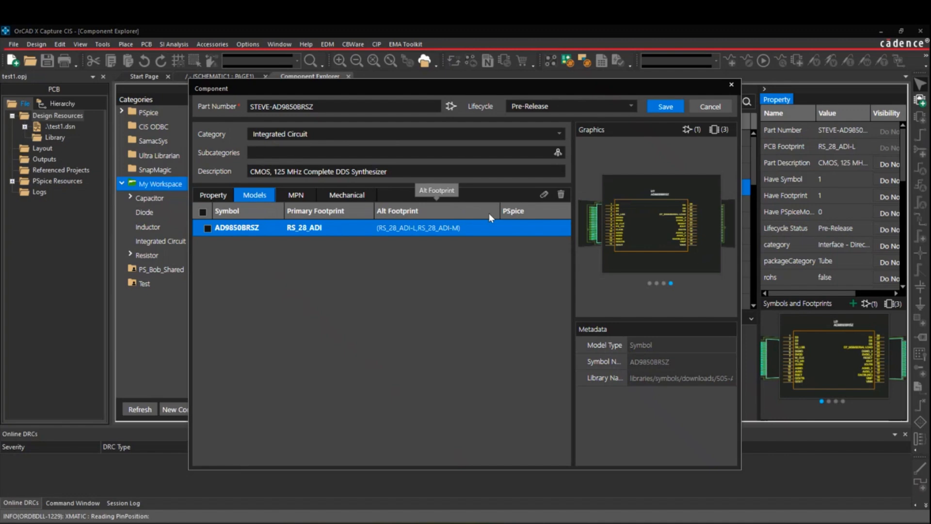
pyautogui.click(664, 109)
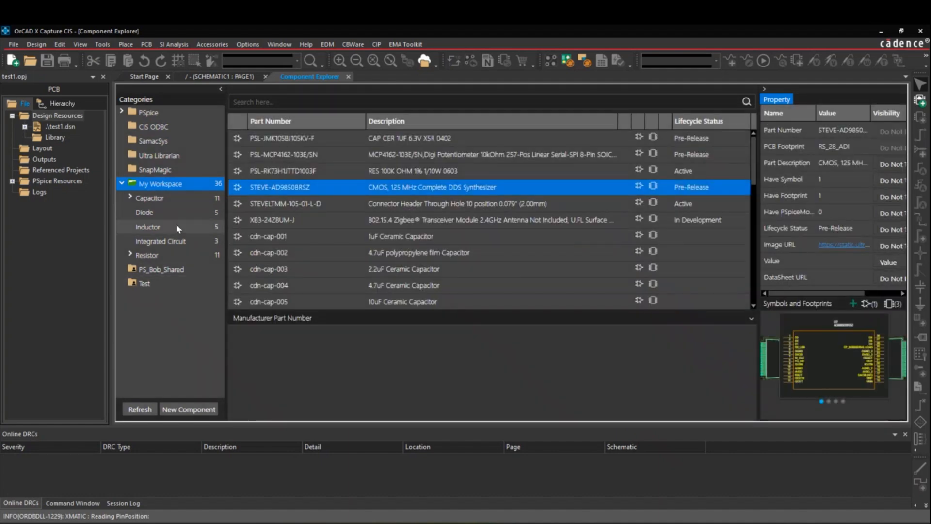
pyautogui.click(186, 242)
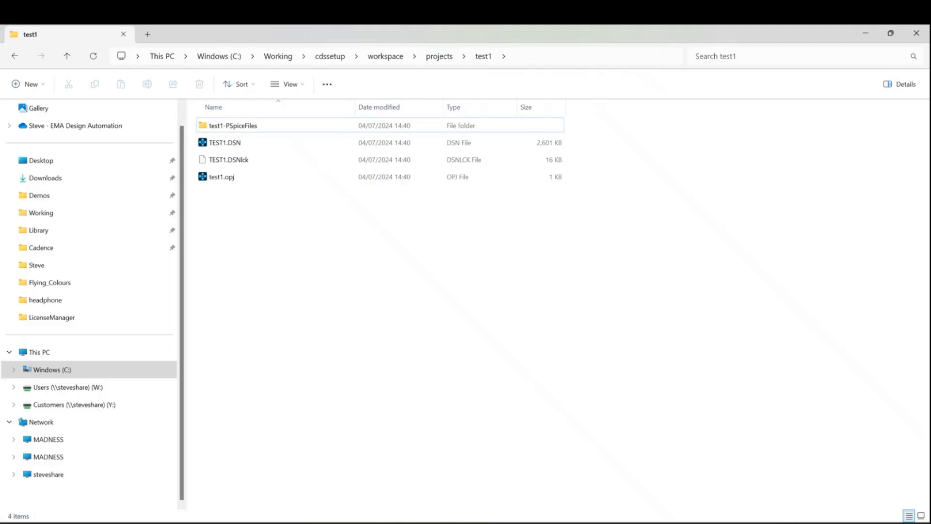
# Browse to the downloaded Ultra Librarian part folder under cdssetup\OrCAD_Capture\23.1.0\temp\downloaded_parts
pyautogui.click(324, 56)
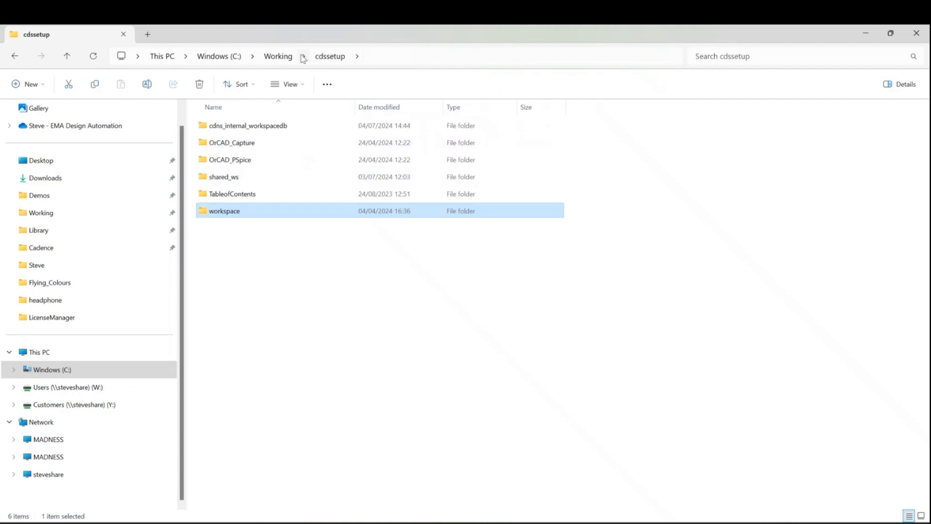
pyautogui.doubleClick(242, 143)
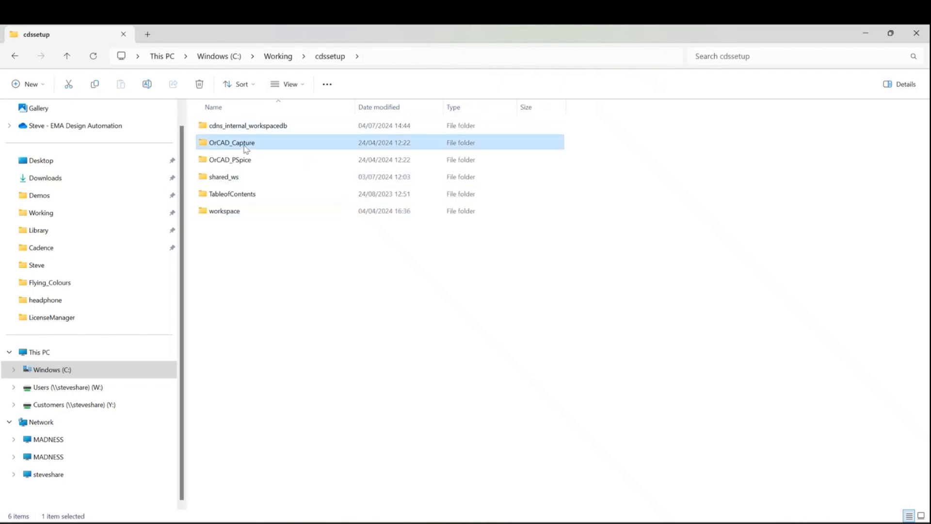
pyautogui.click(217, 165)
pyautogui.doubleClick(216, 164)
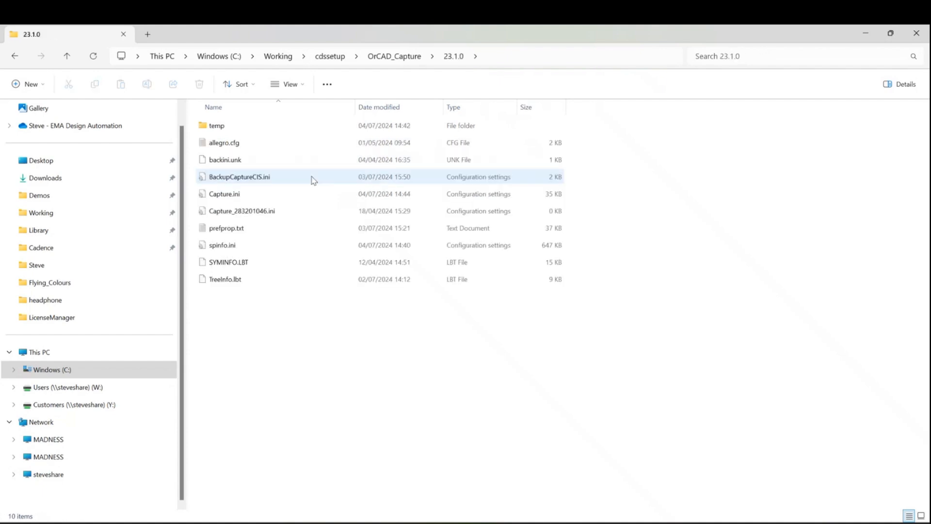
pyautogui.doubleClick(228, 128)
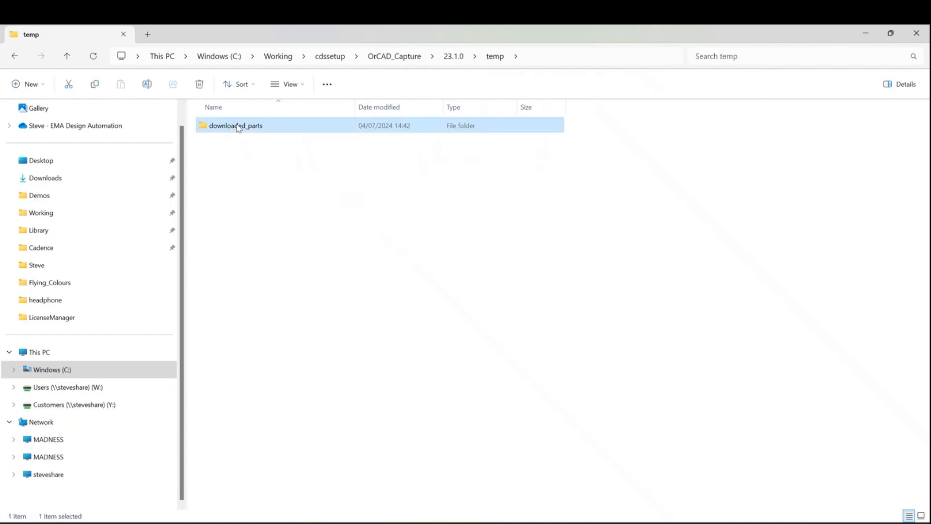
pyautogui.doubleClick(237, 127)
pyautogui.doubleClick(247, 125)
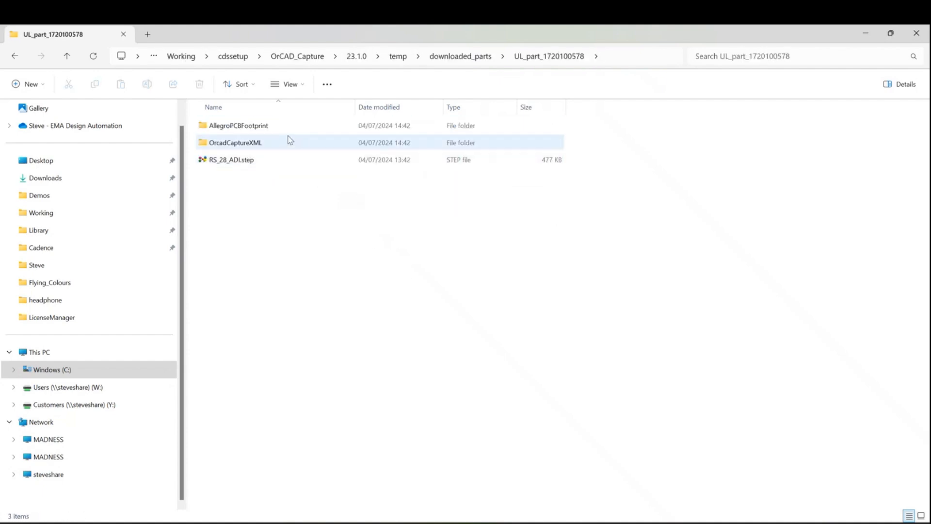
# Inspect the OrcadCaptureXML and AllegroPCBFootprint subfolders of the downloaded part folder, then close the file browser
pyautogui.doubleClick(236, 144)
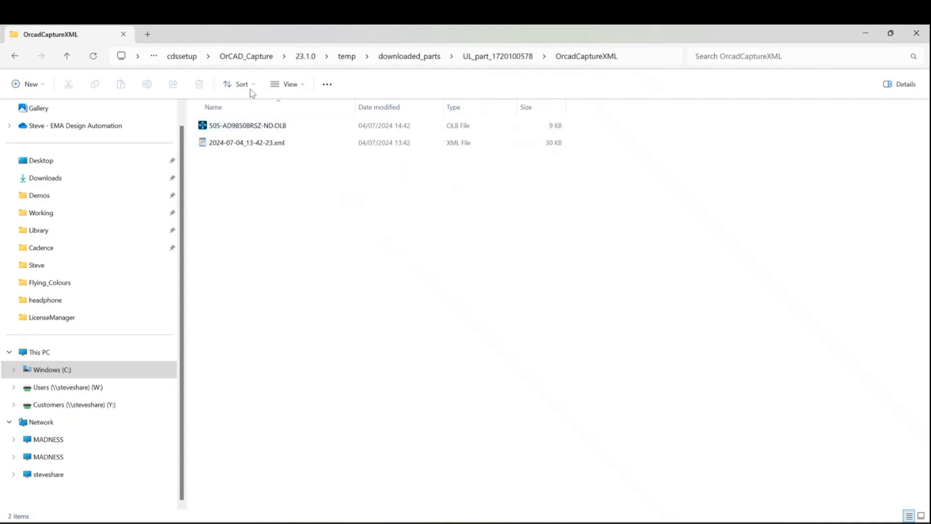
pyautogui.click(498, 56)
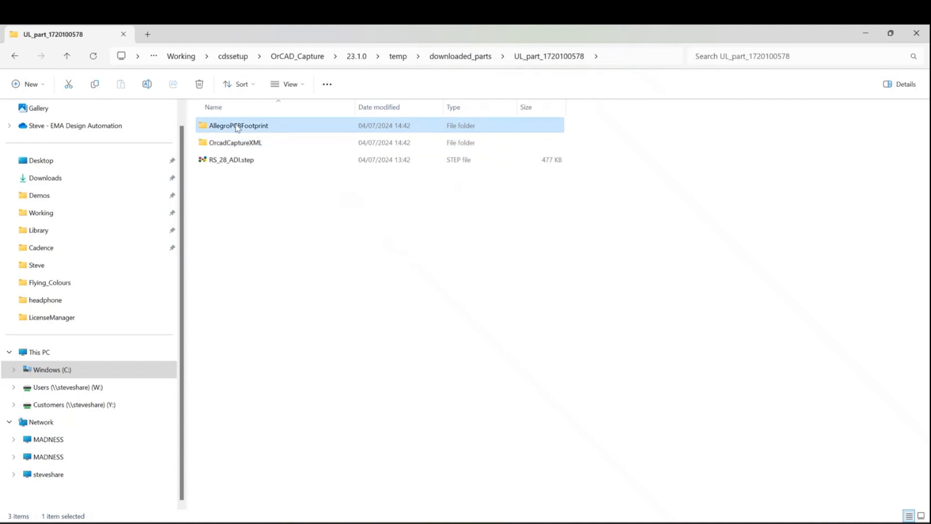
pyautogui.doubleClick(239, 126)
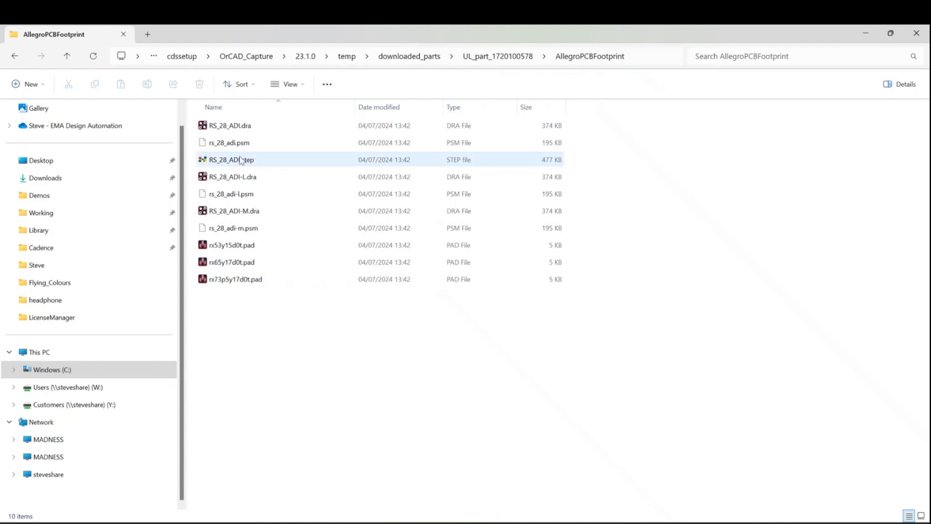
pyautogui.click(916, 33)
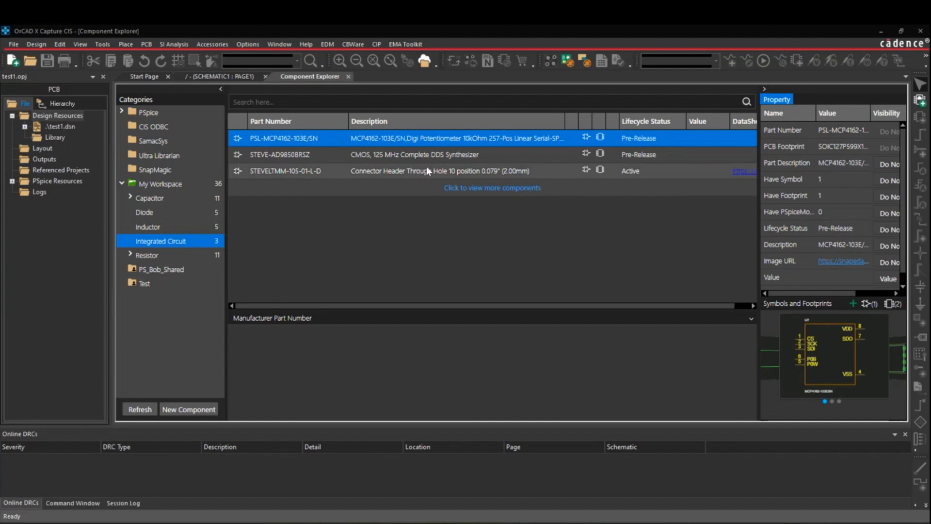
# Publish the AD9850BRSZ workspace part to the Test workspace as a Major revision with comment "Good to use", and open the Test category
pyautogui.click(377, 157)
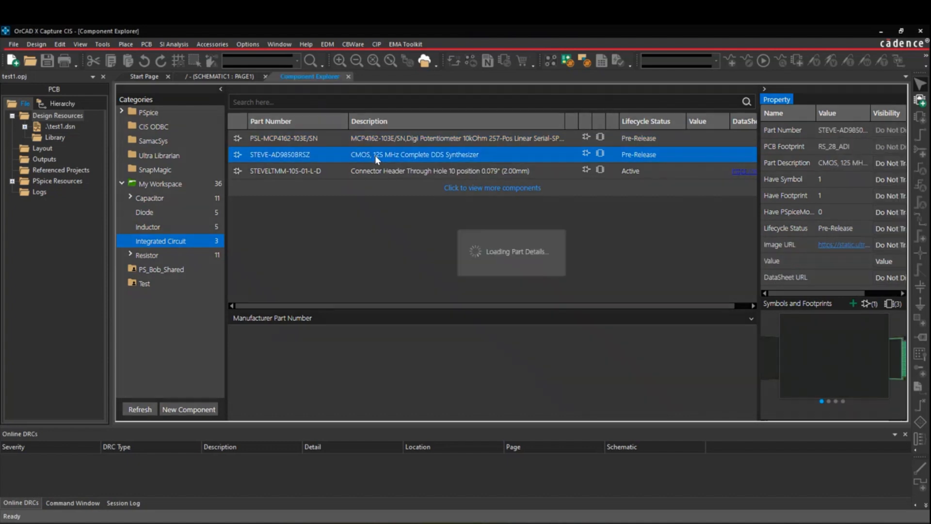
pyautogui.rightClick(376, 159)
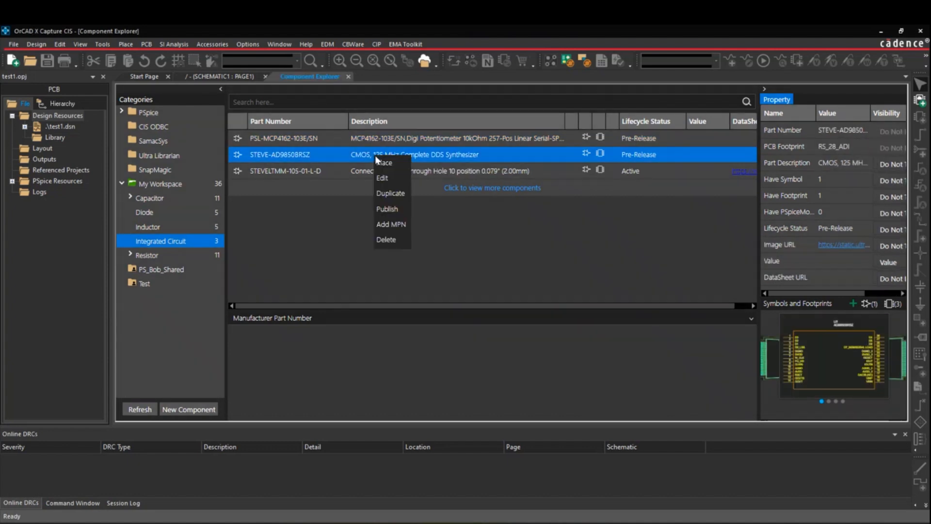
pyautogui.click(391, 210)
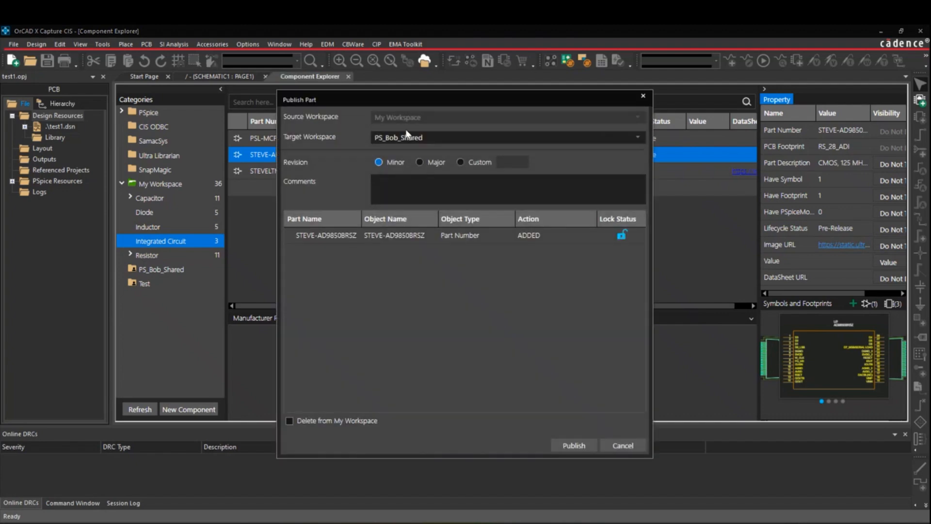
pyautogui.click(637, 138)
pyautogui.click(396, 165)
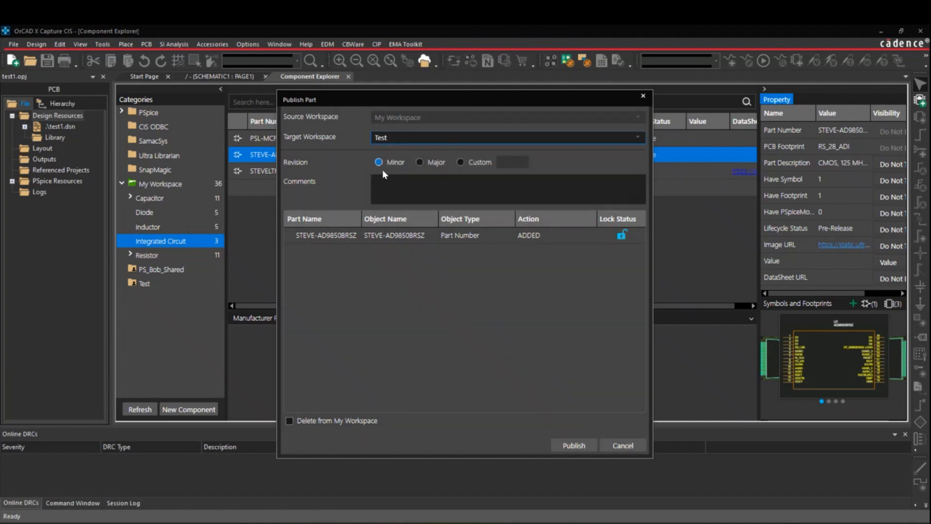
pyautogui.click(420, 162)
pyautogui.click(382, 182)
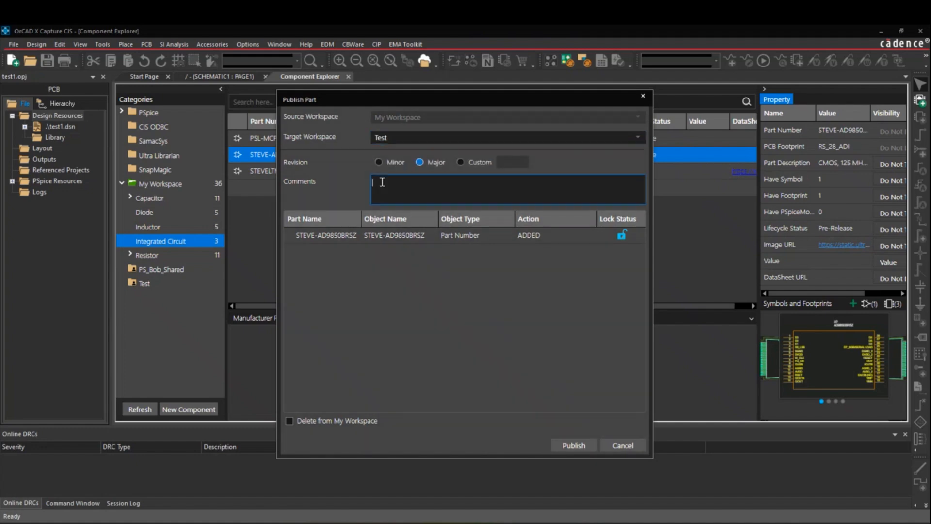
pyautogui.write('Good to use')
pyautogui.click(579, 442)
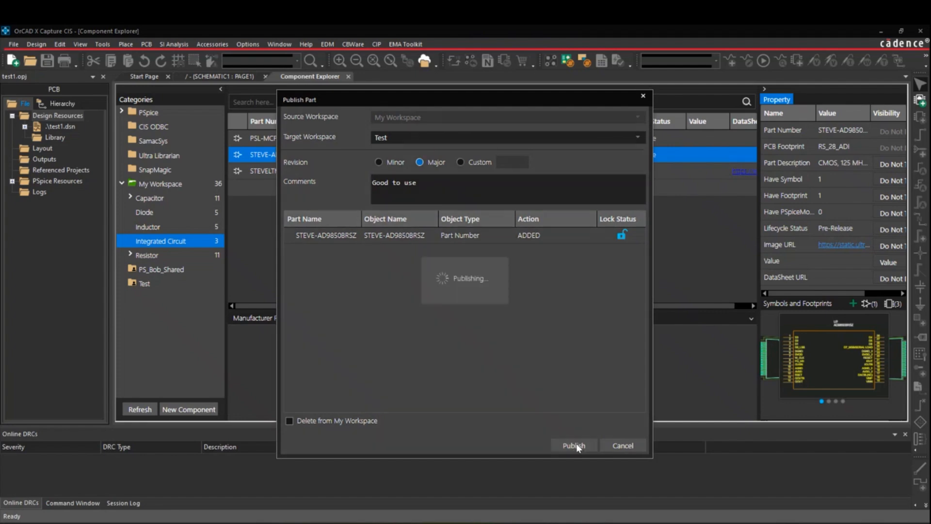
pyautogui.click(153, 283)
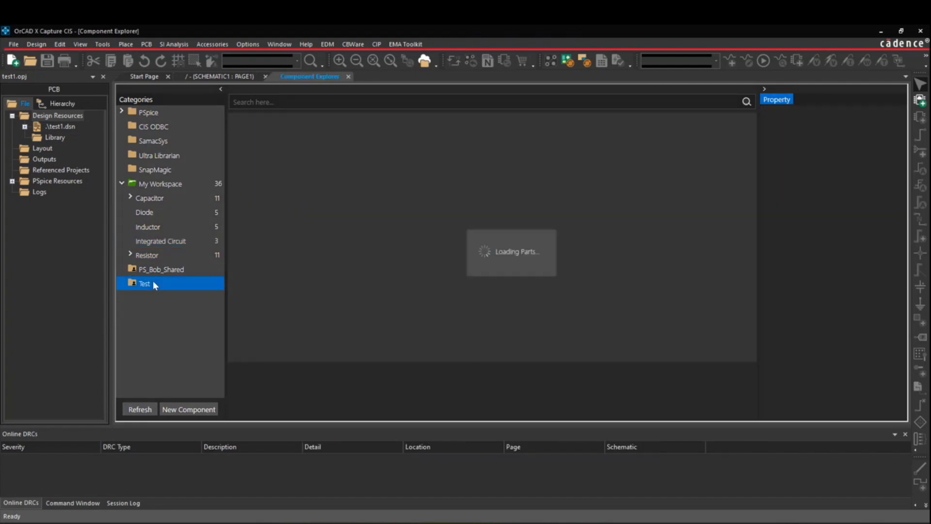